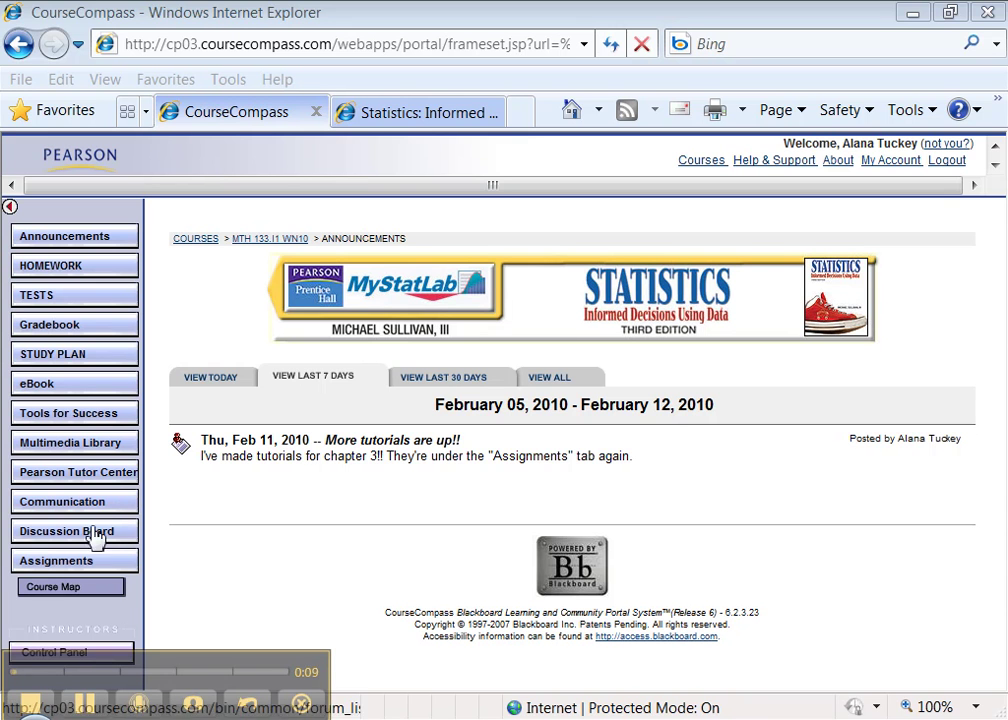
Read the Chapter 1 Excel assignment (1.3 #12a, sample of size 8), then switch to the textbook
{"action": "left_click", "coordinate": [76, 564]}
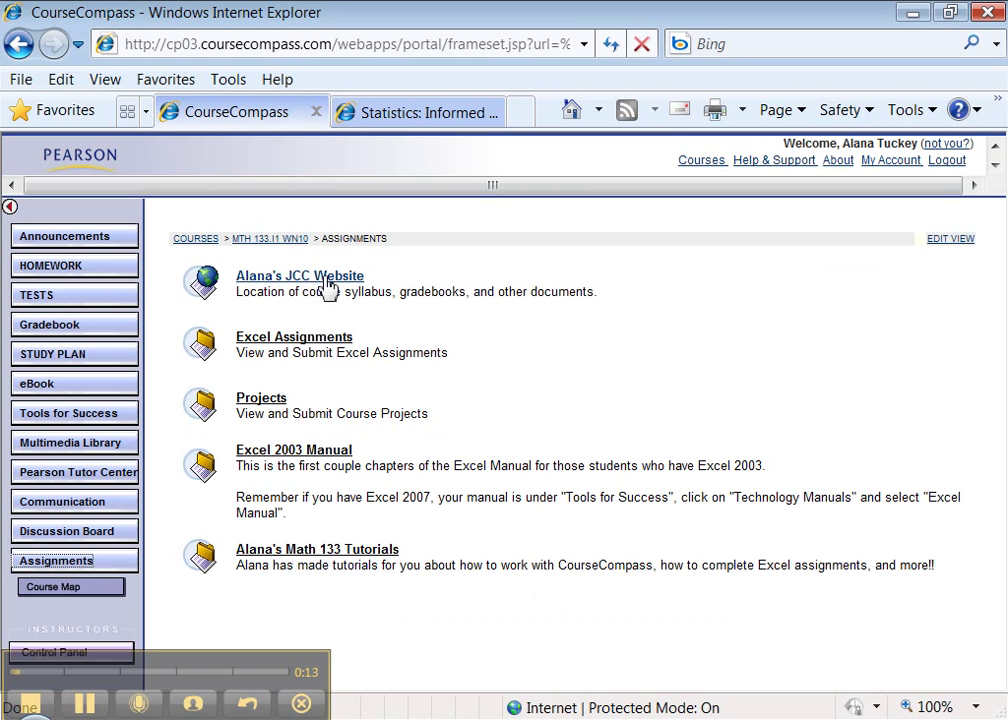
{"action": "left_click", "coordinate": [313, 347]}
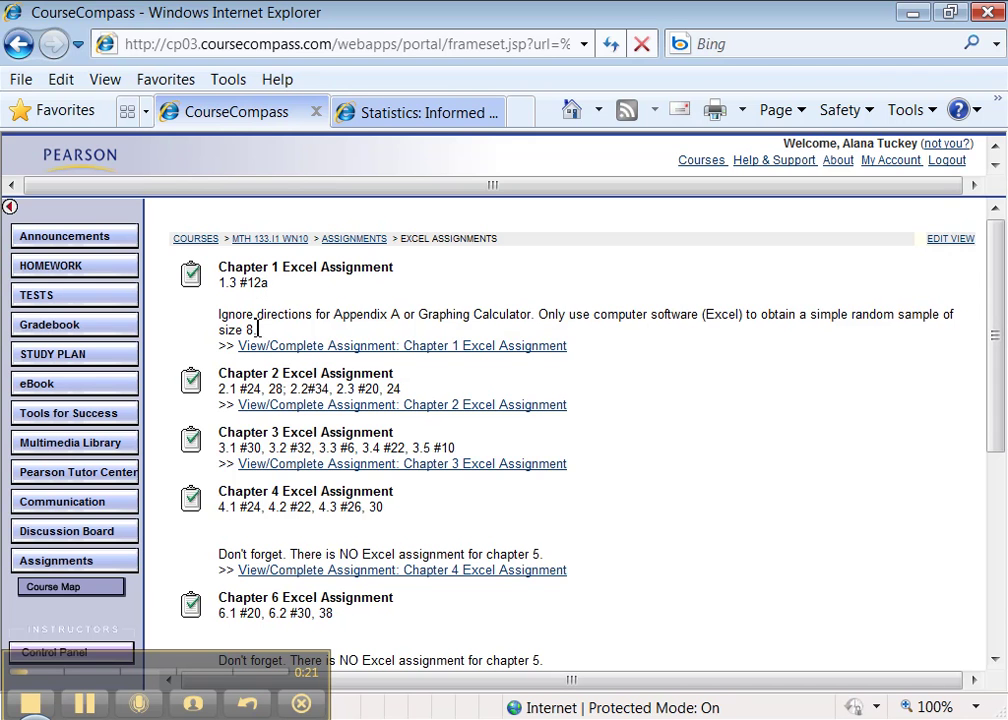
{"action": "left_click_drag", "start_coordinate": [254, 330], "coordinate": [218, 315]}
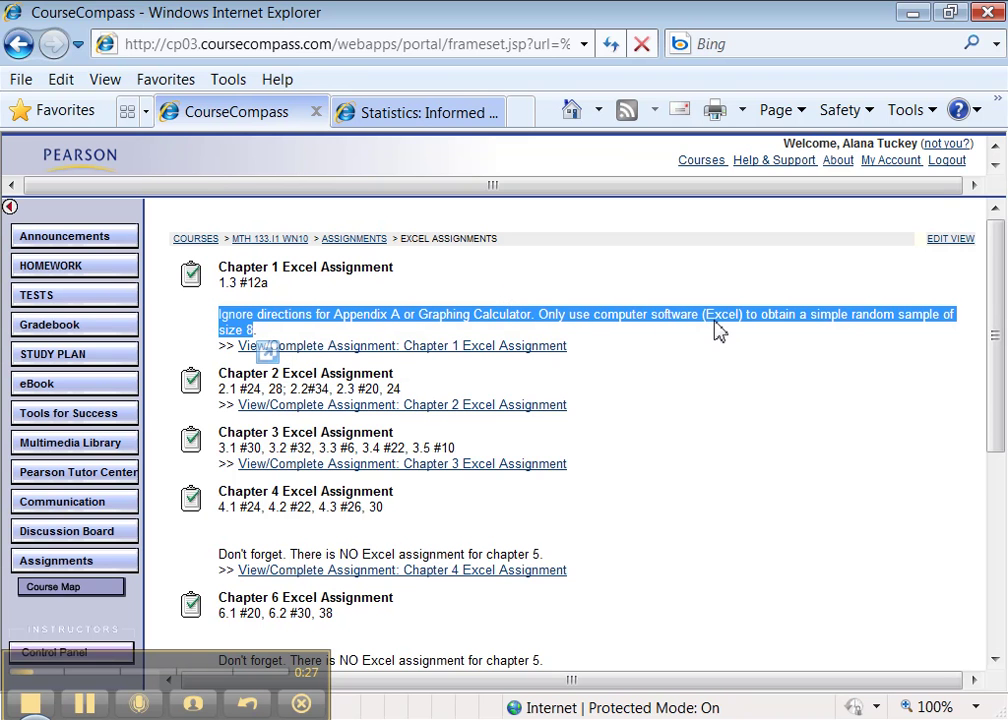
{"action": "left_click", "coordinate": [434, 128]}
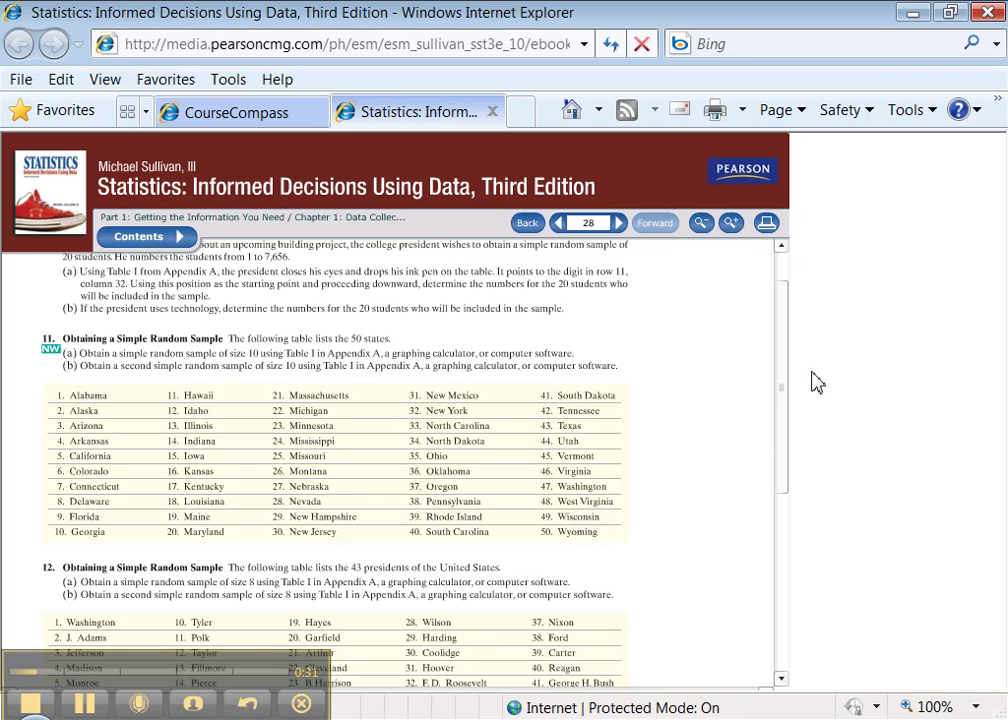
Review exercise 11's table of the 50 states in the eBook, then return to CourseCompass
{"action": "mouse_move", "coordinate": [785, 389]}
{"action": "left_mouse_down"}
{"action": "mouse_move", "coordinate": [785, 322]}
{"action": "mouse_move", "coordinate": [783, 427]}
{"action": "mouse_move", "coordinate": [783, 412]}
{"action": "left_mouse_up"}
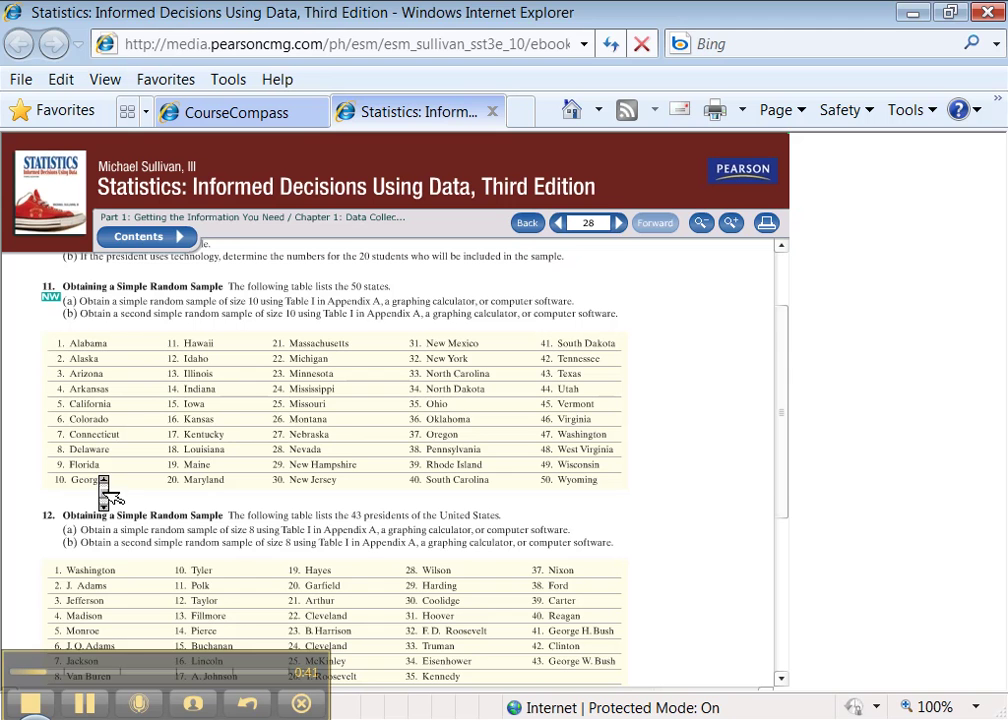
{"action": "scroll", "coordinate": [99, 484], "scroll_direction": "up", "scroll_amount": 1}
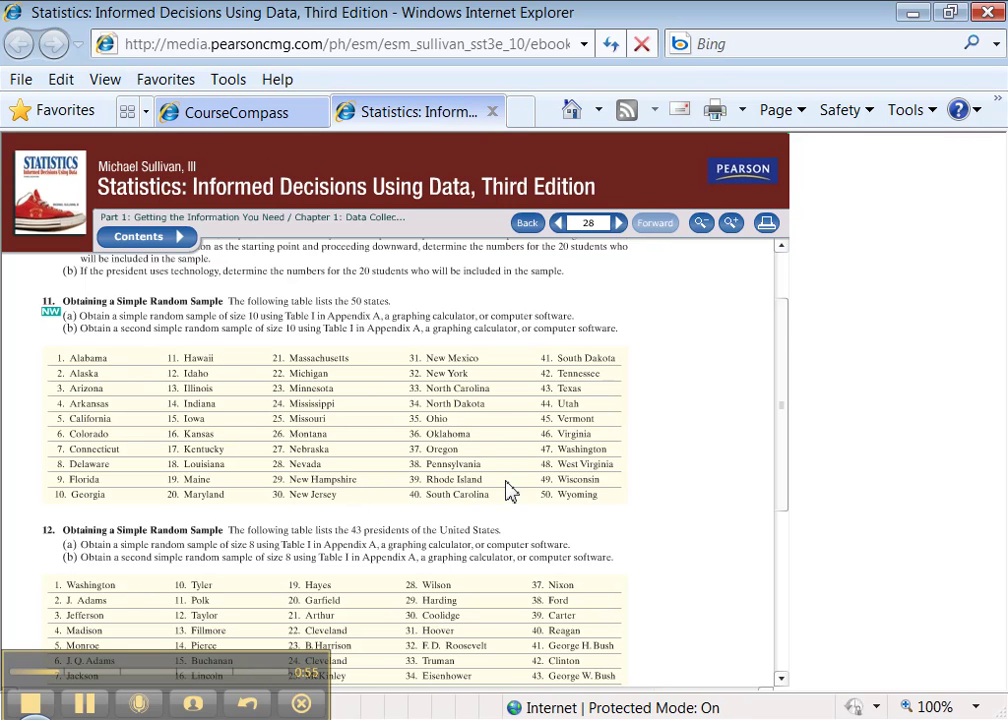
{"action": "left_click", "coordinate": [258, 113]}
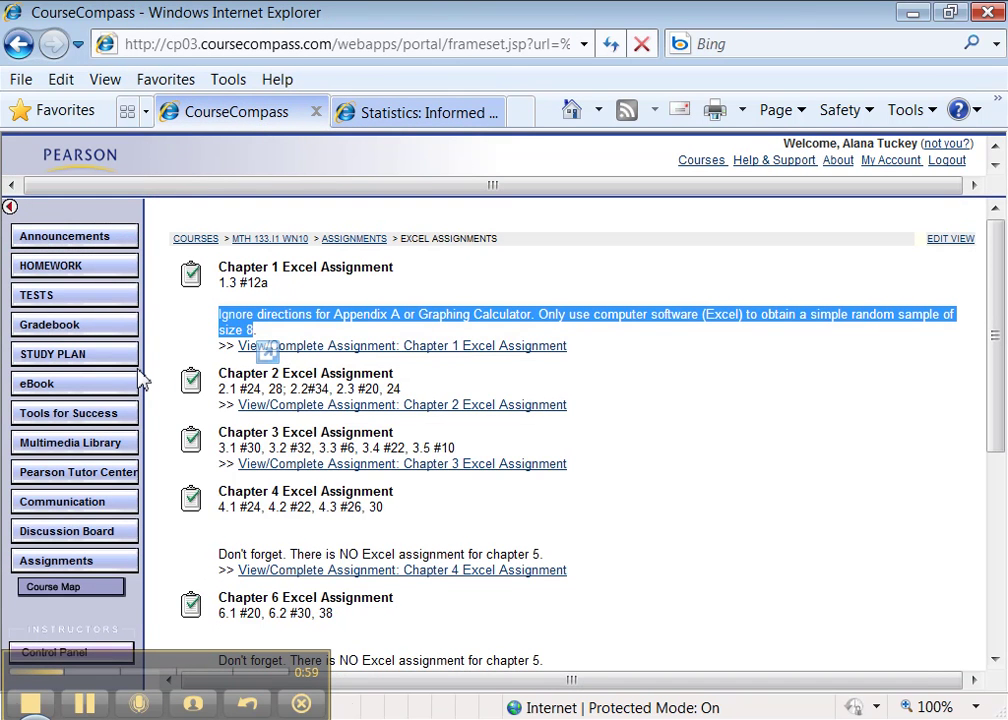
Visit the Tools for Success page, then bring the blank Excel workbook Book1 forward
{"action": "left_click", "coordinate": [83, 419]}
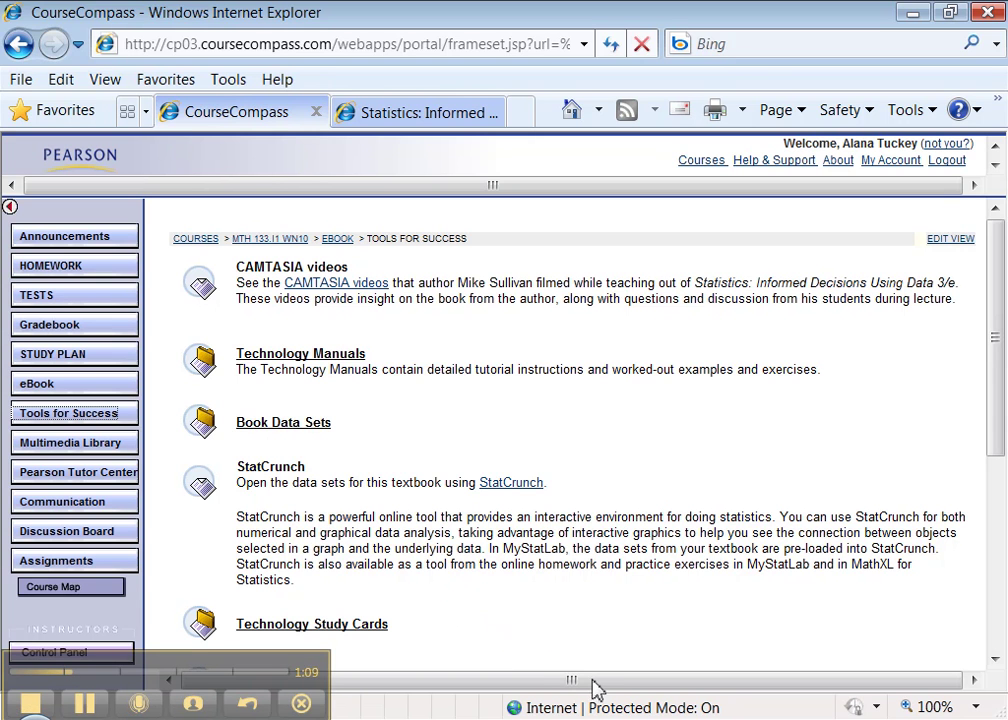
{"action": "key", "text": "alt+Tab"}
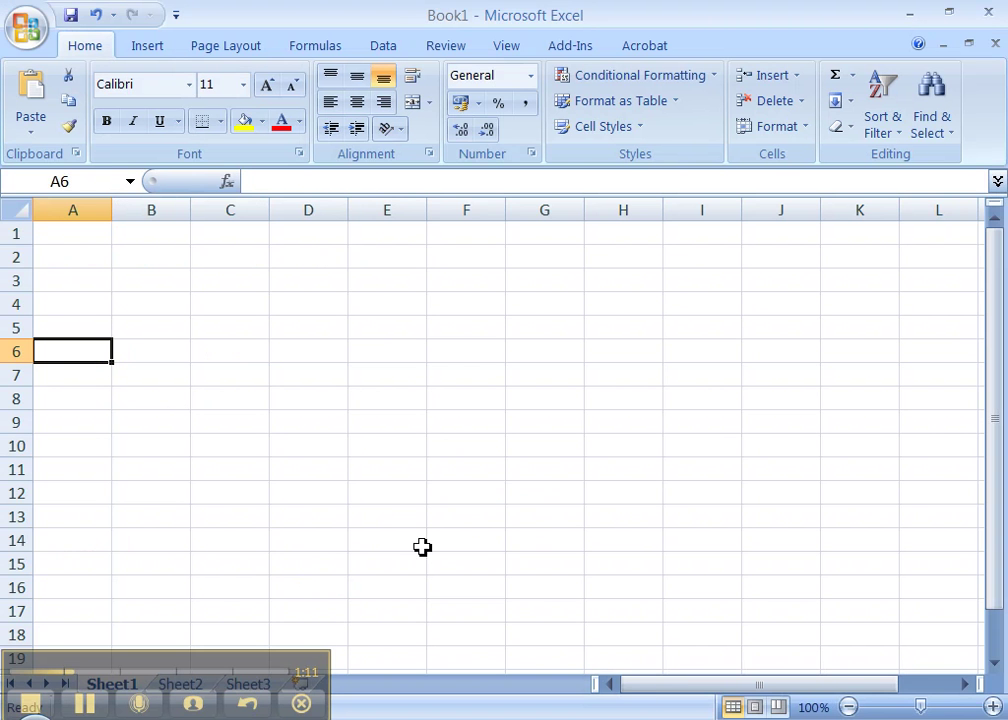
Open the 1_3_11 workbook from the Chapter 1 Excel Data Sets folder
{"action": "left_click", "coordinate": [28, 34]}
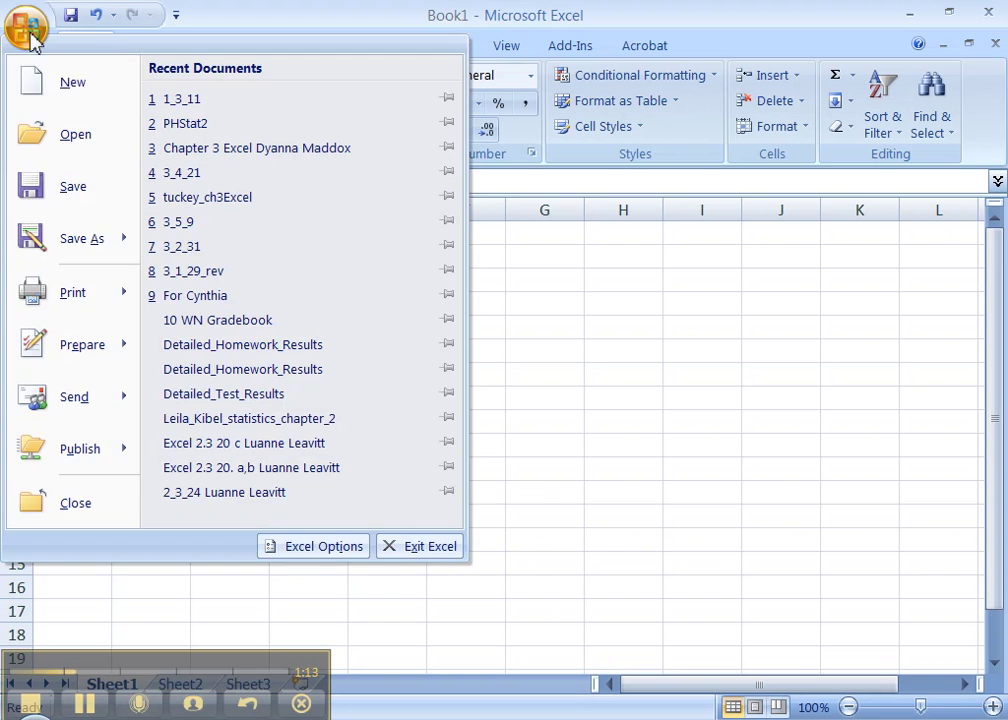
{"action": "left_click", "coordinate": [88, 126]}
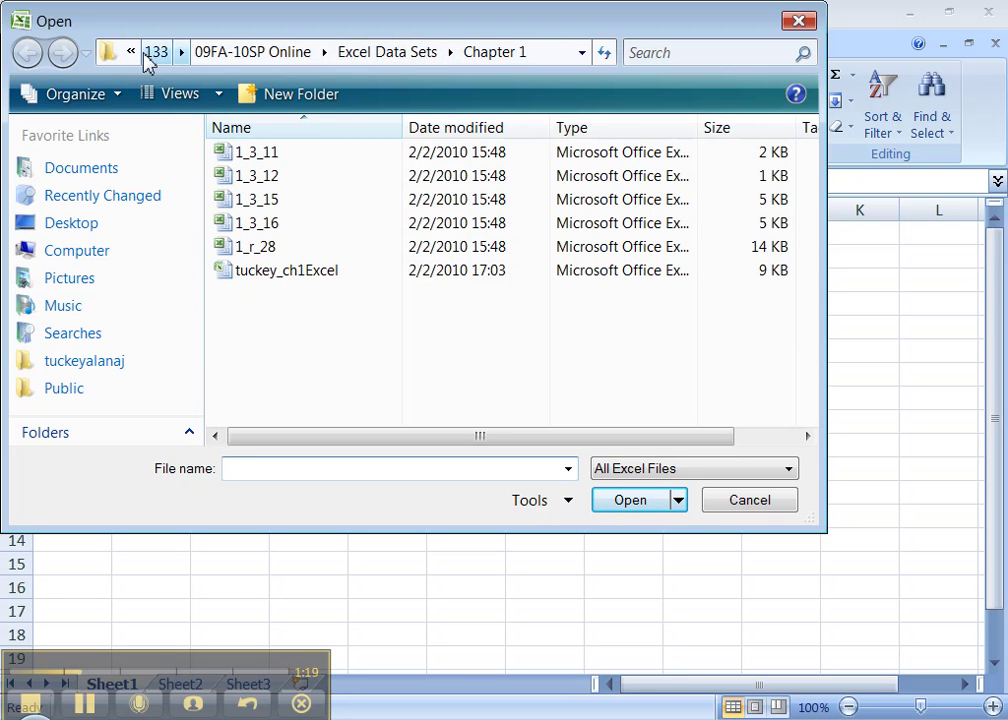
{"action": "double_click", "coordinate": [285, 155]}
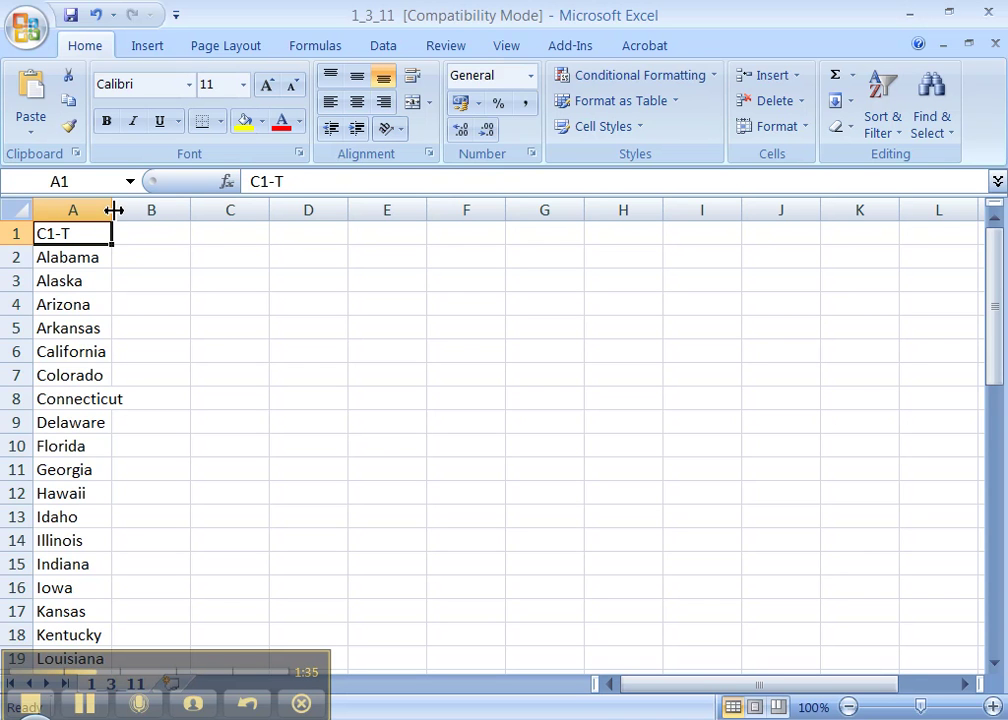
AutoFit column A so long state names like Connecticut show in full
{"action": "left_click", "coordinate": [114, 209]}
{"action": "left_click", "coordinate": [114, 209]}
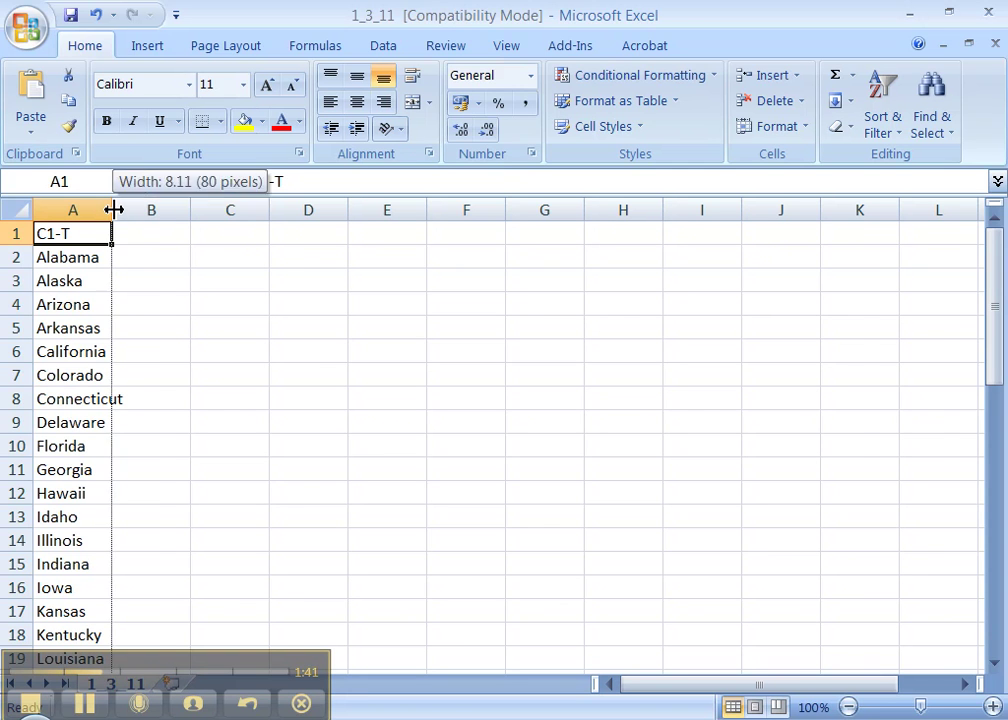
{"action": "double_click", "coordinate": [114, 209]}
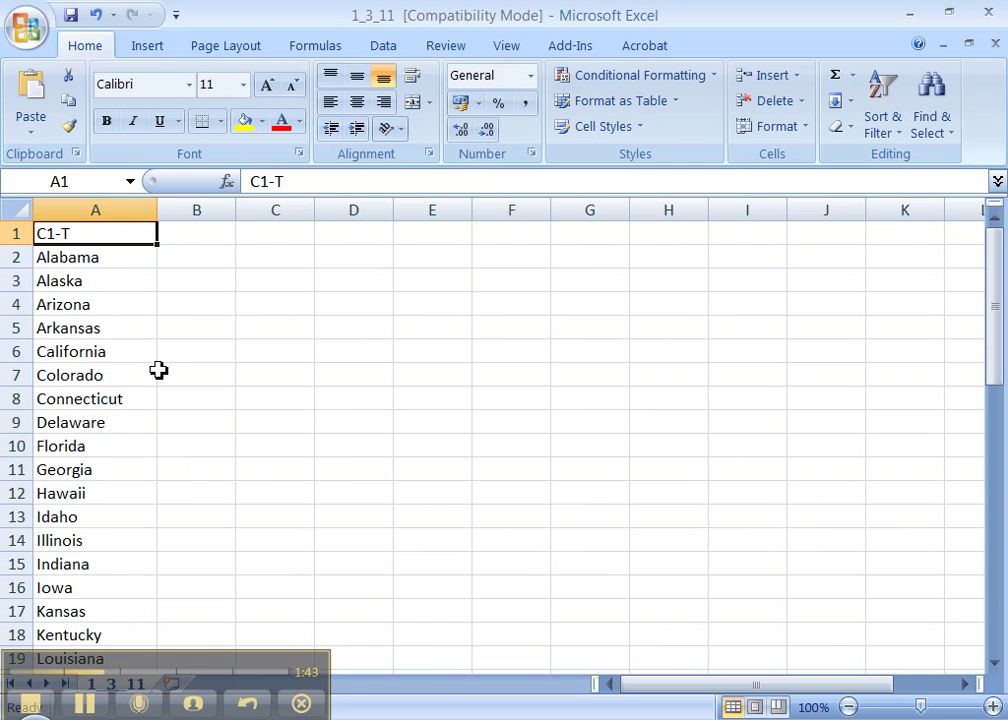
{"action": "left_click", "coordinate": [283, 260]}
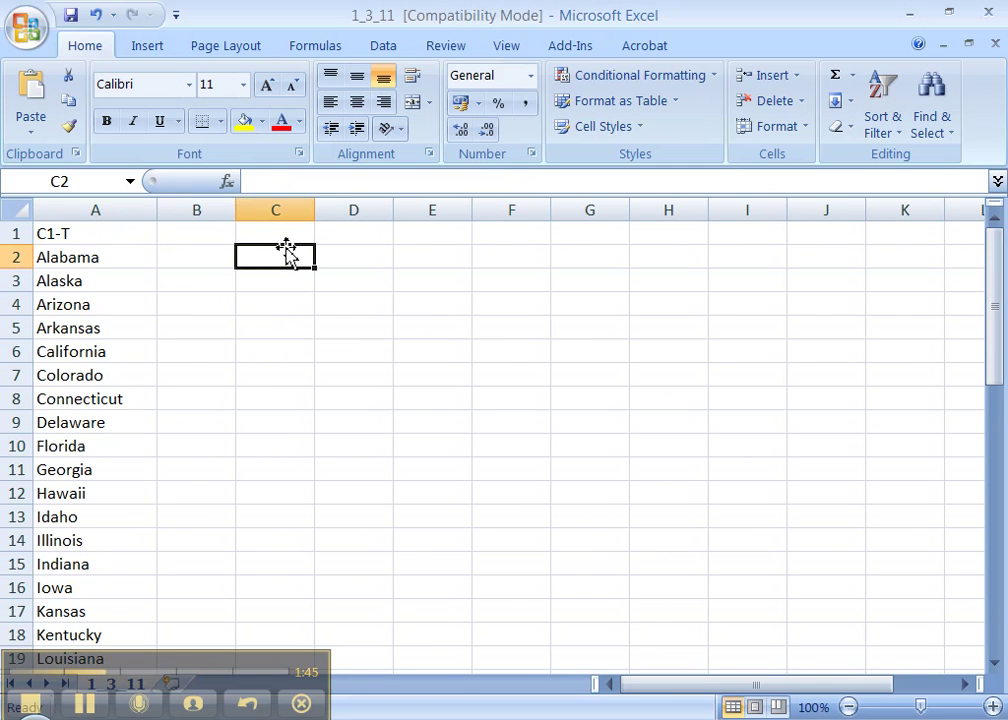
Enter the formula =RANDBETWEEN(1,50) in cell C2
{"action": "left_click_drag", "start_coordinate": [287, 240], "coordinate": [333, 247]}
{"action": "left_click", "coordinate": [333, 247]}
{"action": "left_click", "coordinate": [297, 251]}
{"action": "type", "text": "=RAND"}
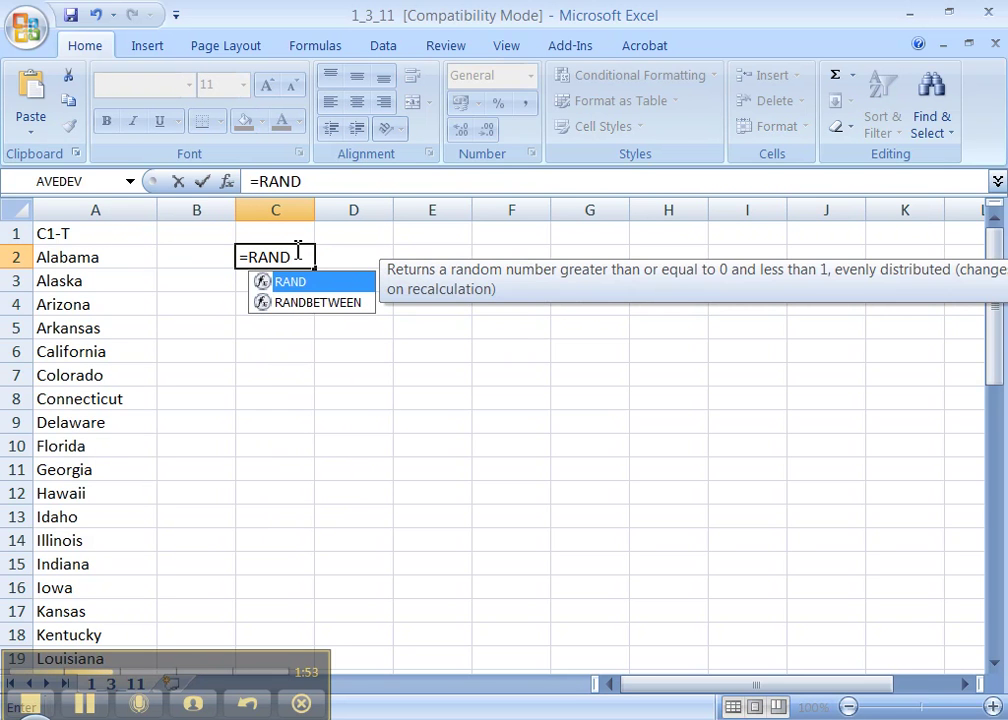
{"action": "left_click", "coordinate": [300, 310]}
{"action": "double_click", "coordinate": [302, 312]}
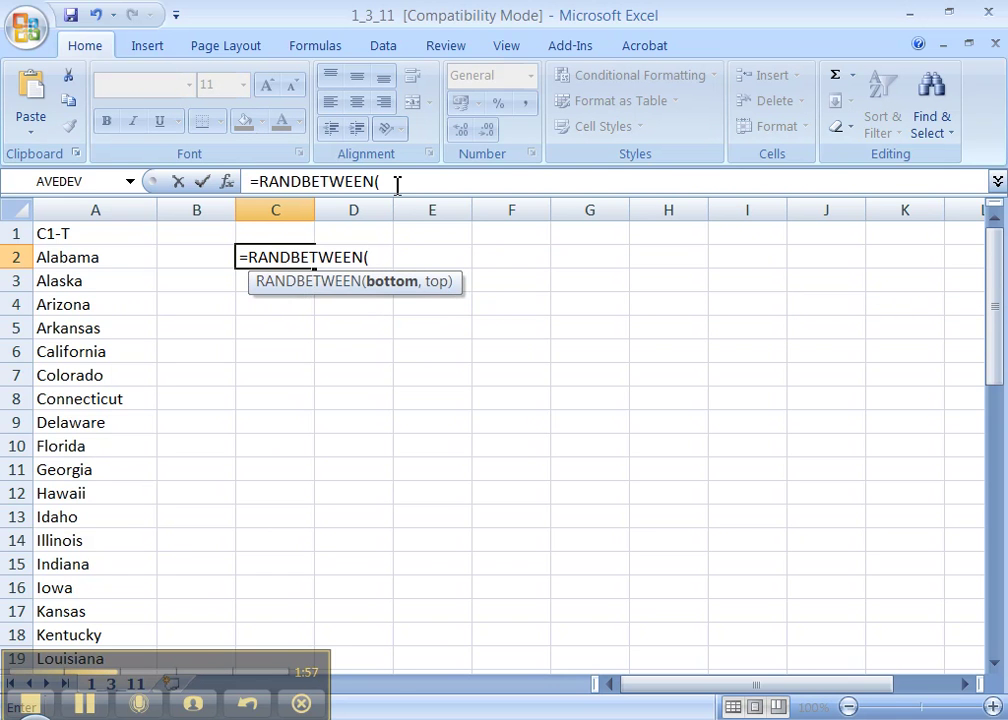
{"action": "type", "text": "1,50"}
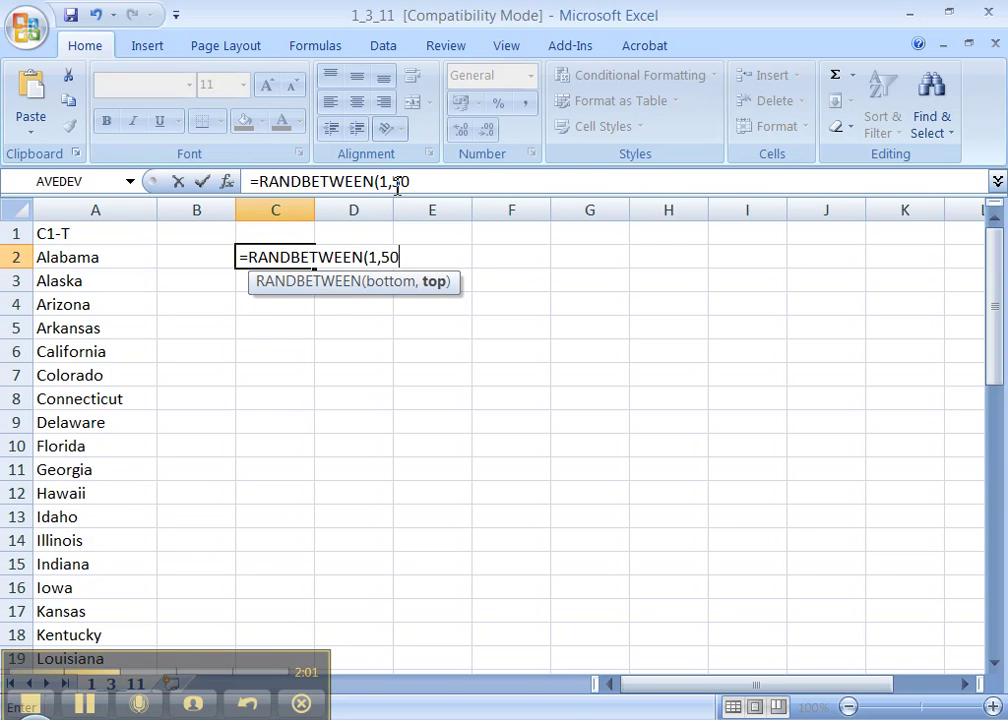
{"action": "type", "text": ")"}
{"action": "key", "text": "Return"}
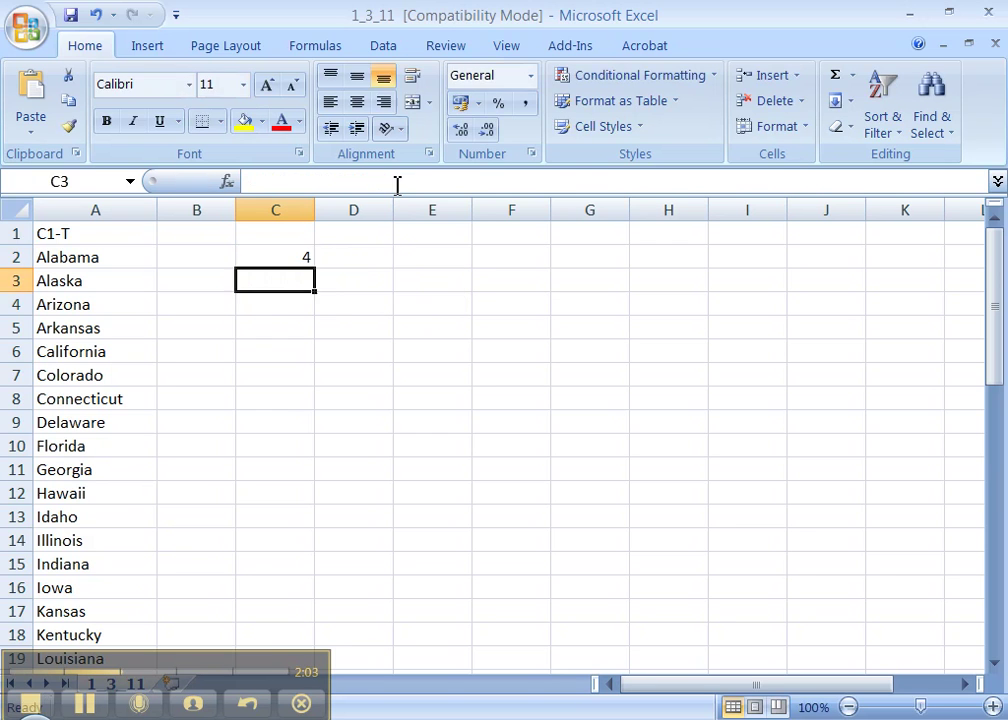
Check C2's formula and locate Arkansas, the state numbered 4 in the list
{"action": "left_click", "coordinate": [285, 258]}
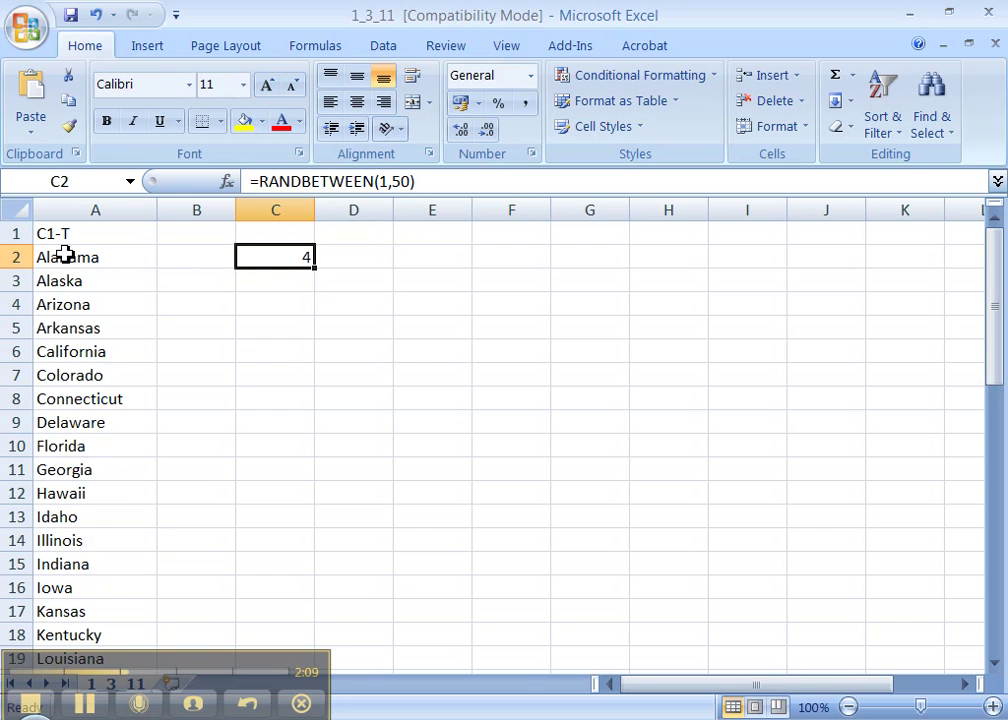
{"action": "left_click", "coordinate": [44, 331]}
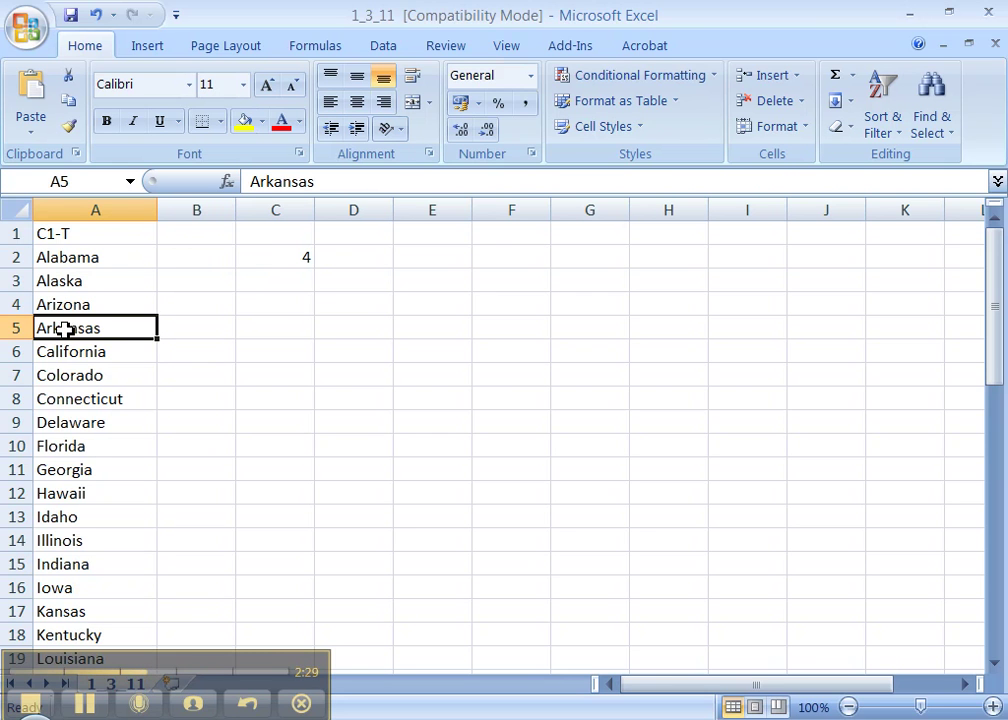
{"action": "left_click", "coordinate": [348, 259]}
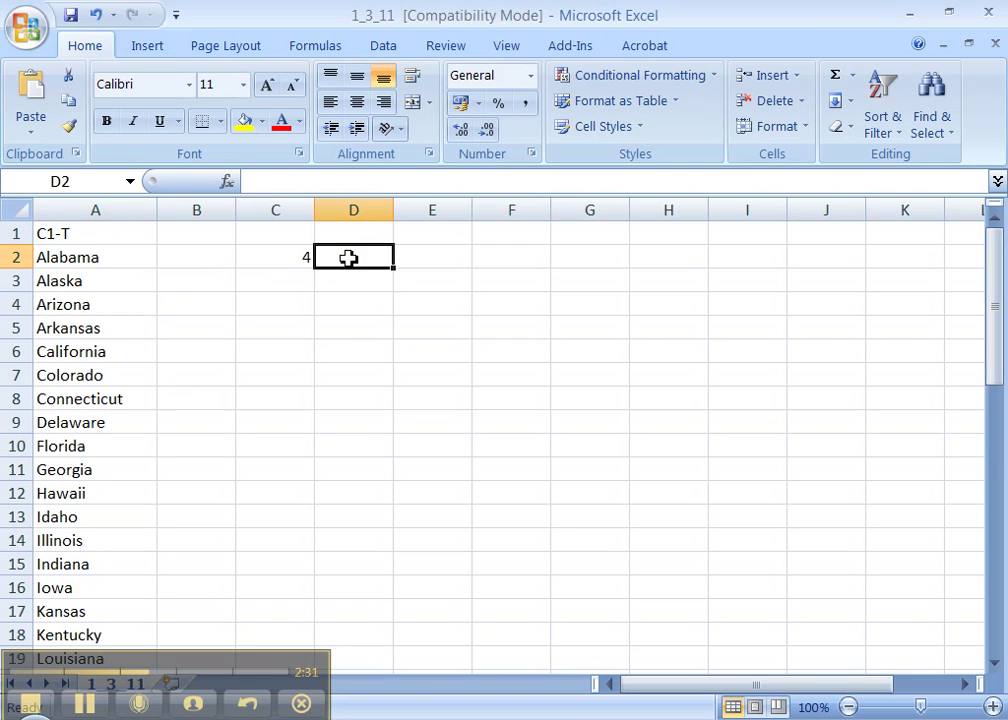
{"action": "left_click", "coordinate": [295, 256]}
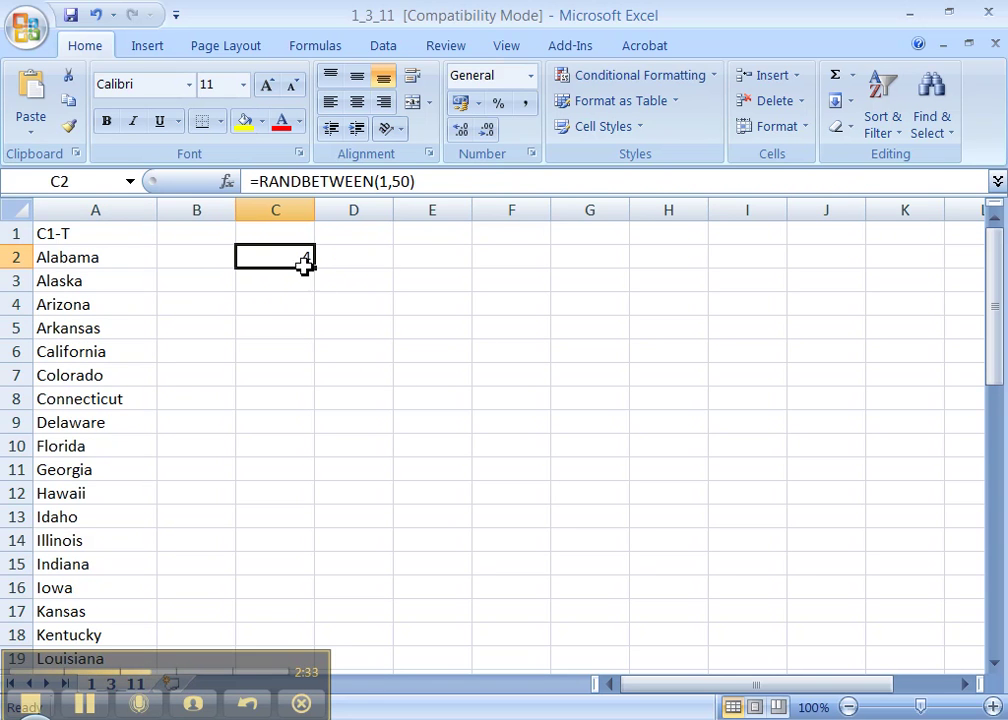
Fill the RANDBETWEEN formula down to C14, then try and clear Connecticut in D2
{"action": "left_click_drag", "start_coordinate": [314, 267], "coordinate": [313, 550]}
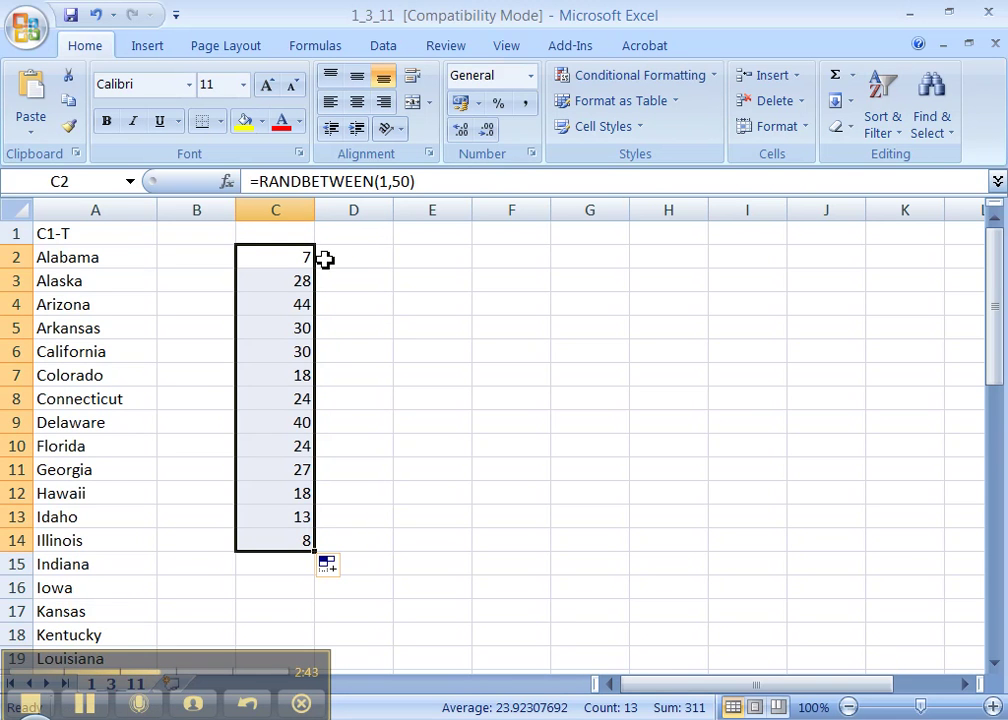
{"action": "left_click", "coordinate": [296, 257]}
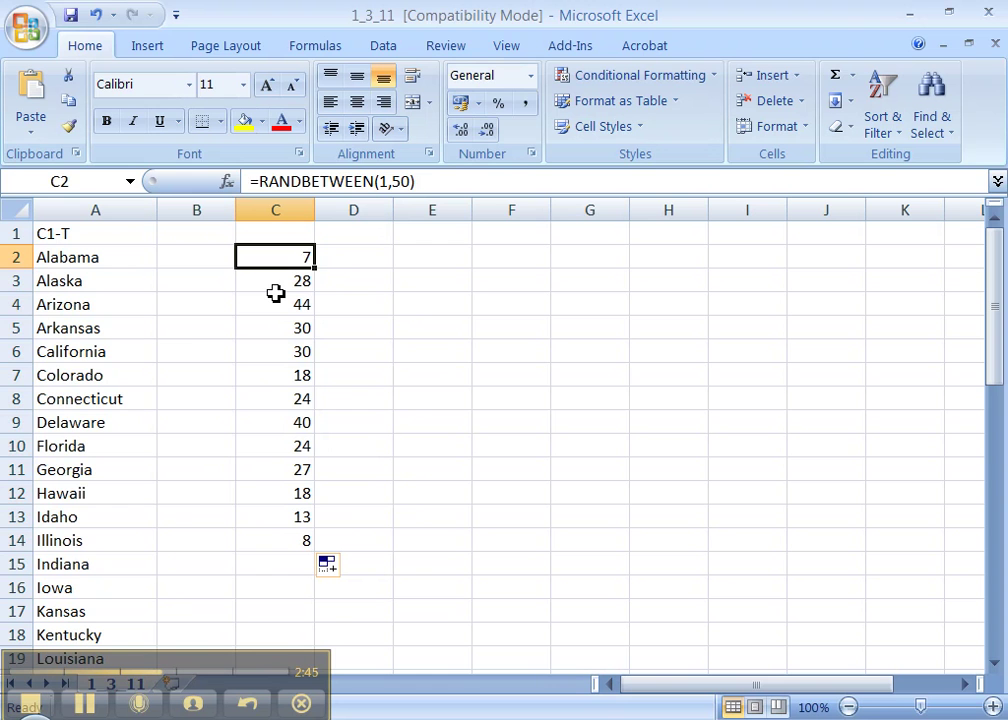
{"action": "left_click", "coordinate": [343, 259]}
{"action": "type", "text": "Connec"}
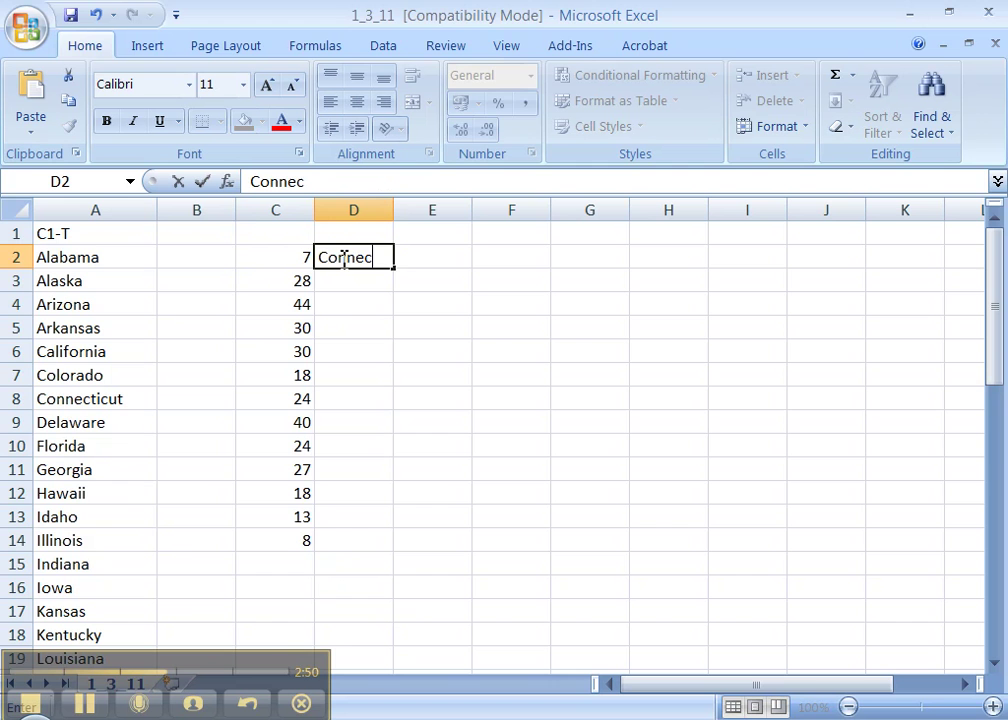
{"action": "type", "text": "ticut"}
{"action": "key", "text": "Return"}
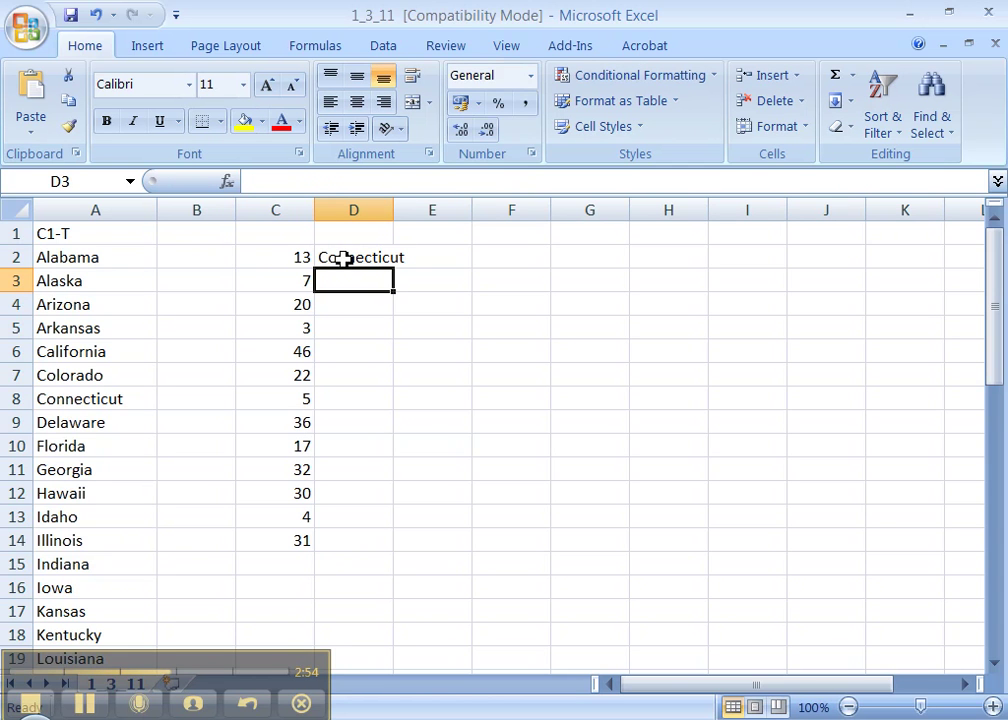
{"action": "left_click", "coordinate": [345, 255]}
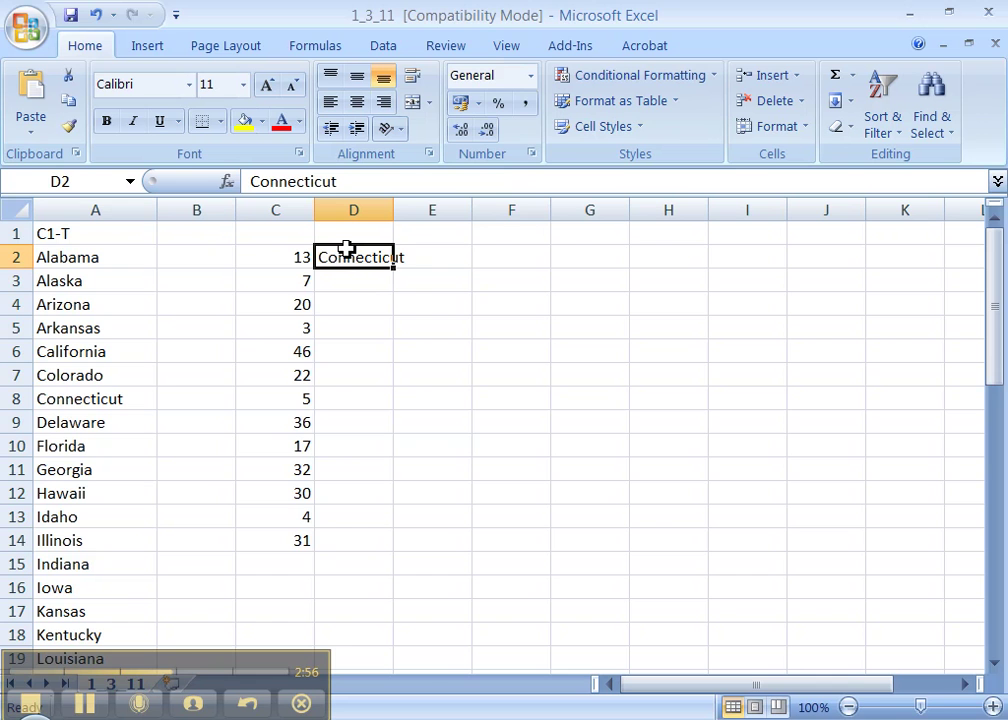
{"action": "key", "text": "Delete"}
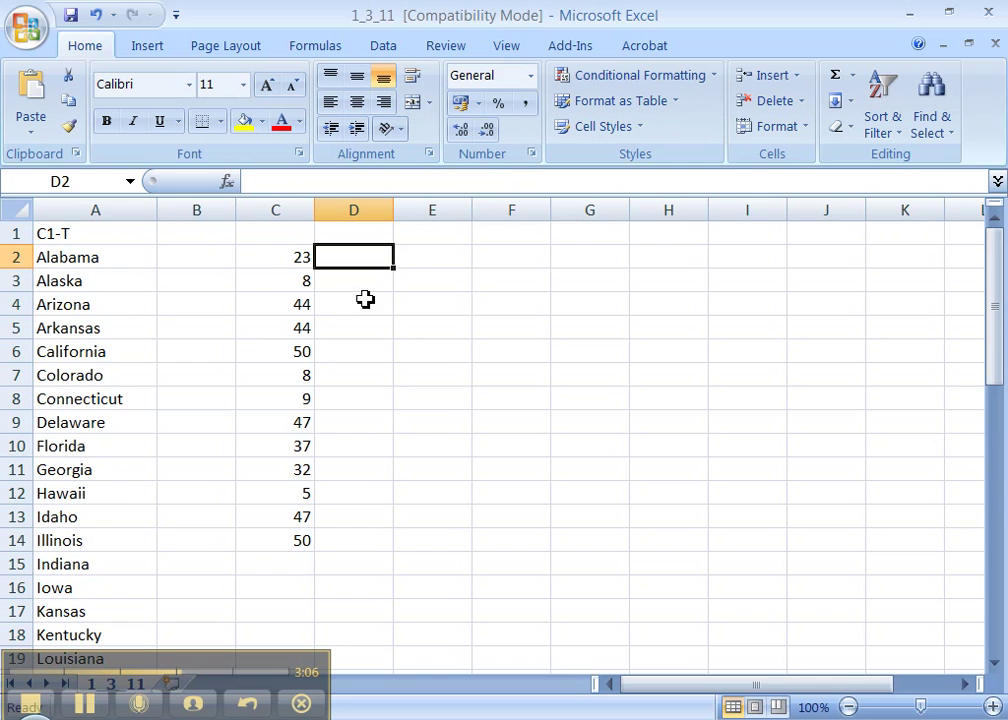
Enter a test value 34 in D3, then clear it and return to D2
{"action": "key", "text": "Down"}
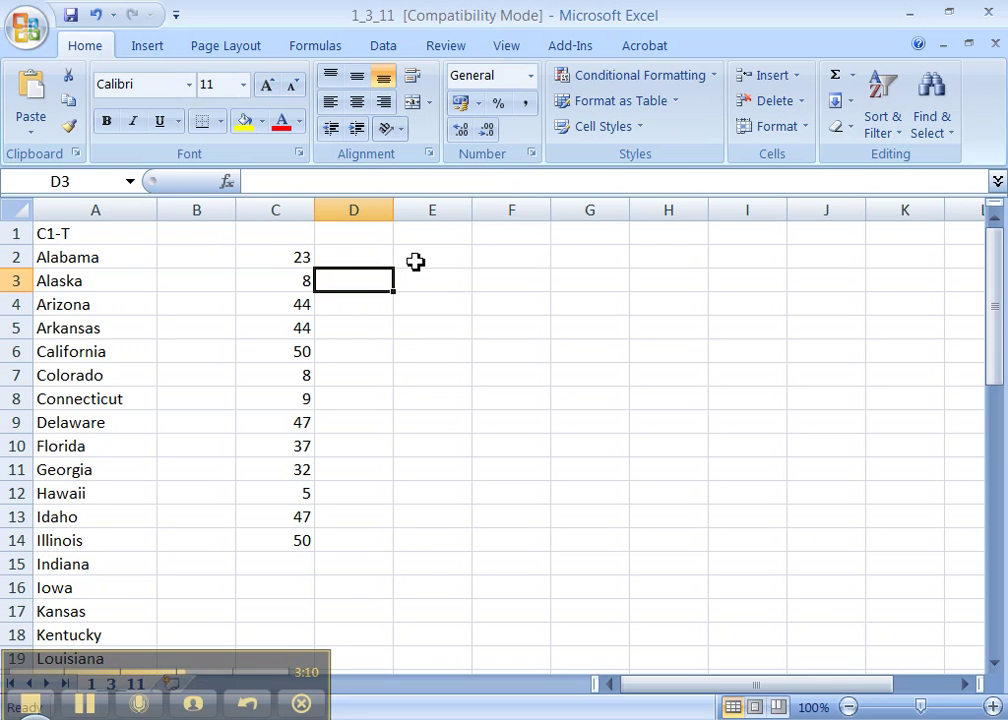
{"action": "type", "text": "34"}
{"action": "key", "text": "Return"}
{"action": "key", "text": "Up"}
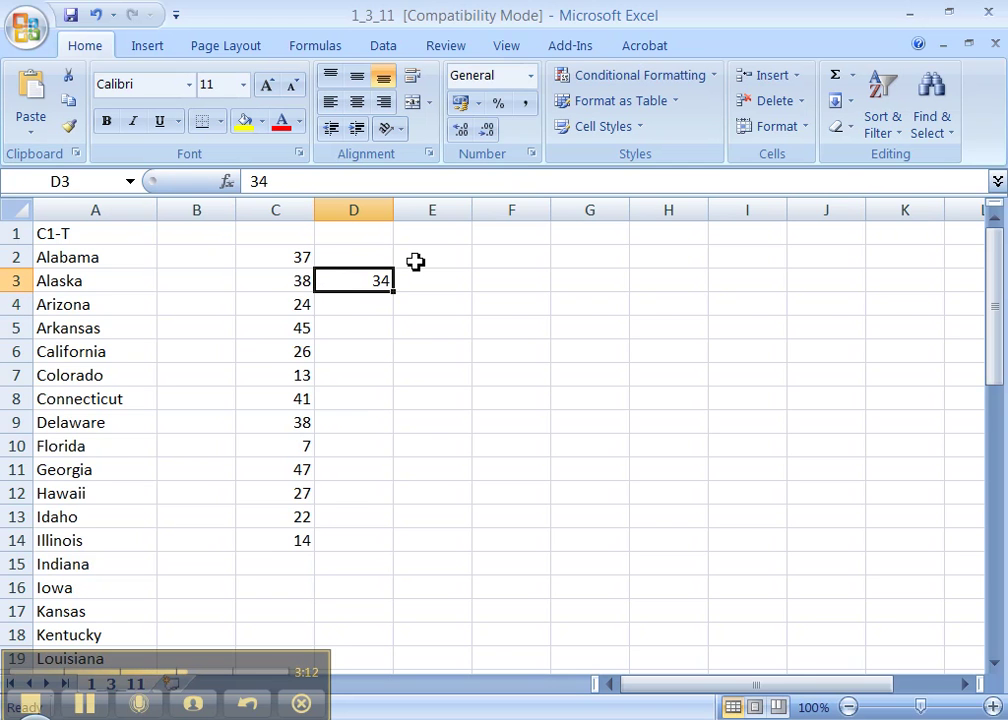
{"action": "key", "text": "Delete"}
{"action": "key", "text": "Up"}
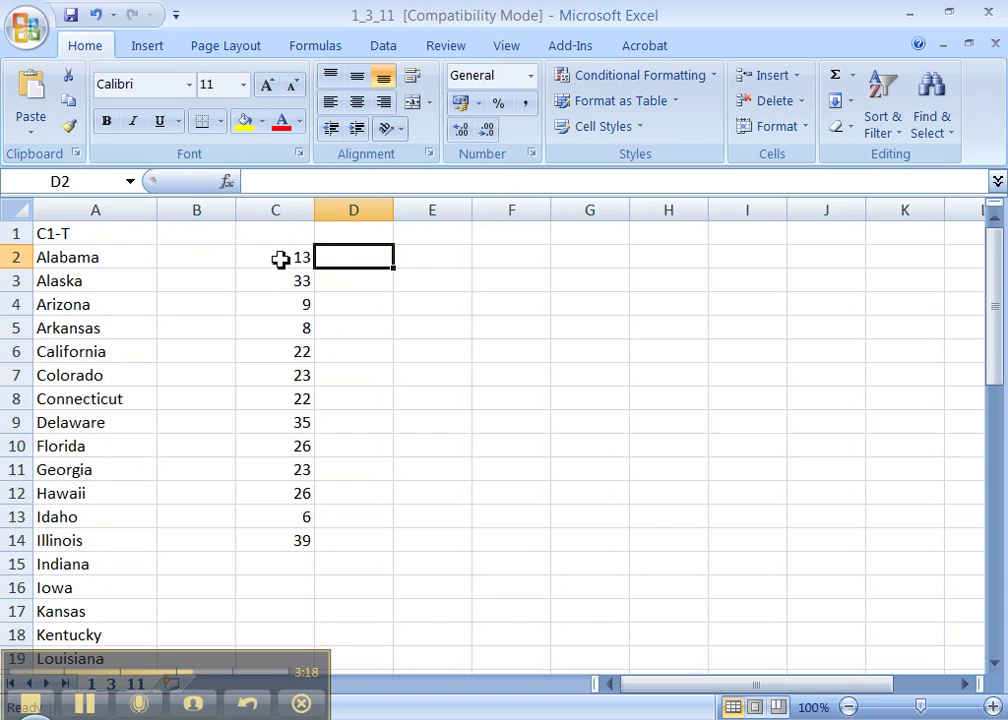
Copy C2:C14 and paste them back as values only, replacing the RANDBETWEEN formulas
{"action": "left_click_drag", "start_coordinate": [288, 259], "coordinate": [290, 540]}
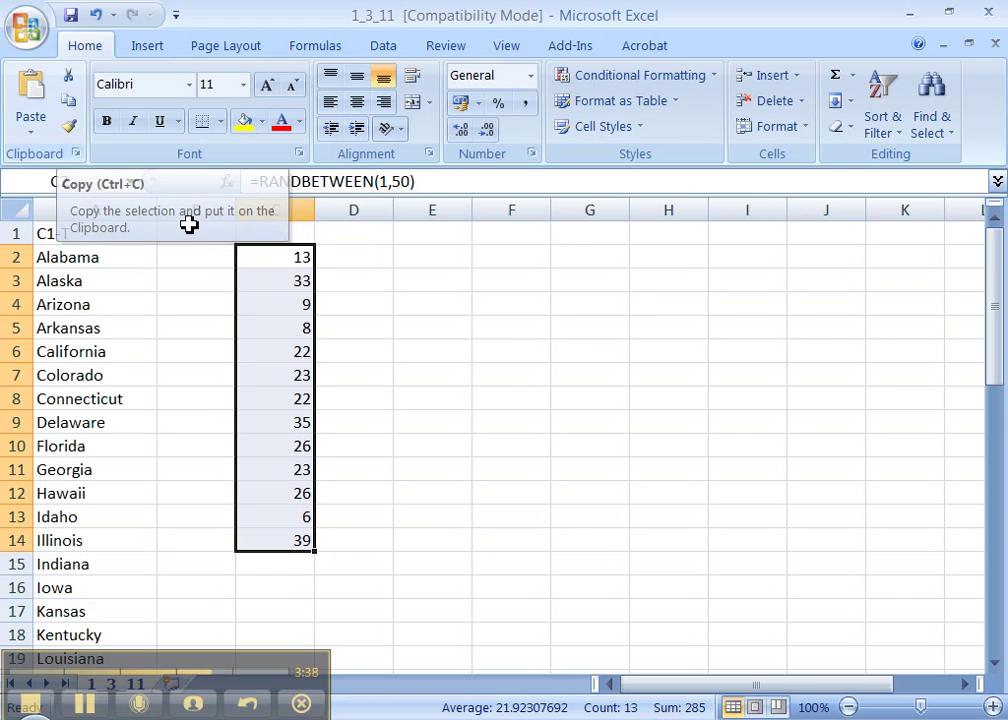
{"action": "right_click", "coordinate": [263, 269]}
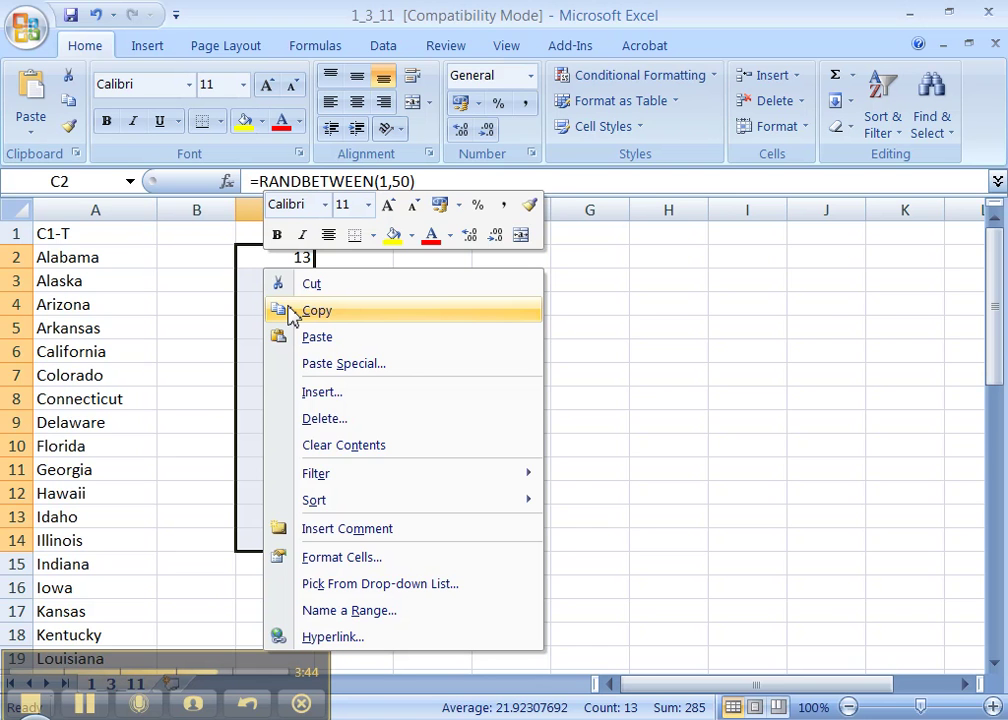
{"action": "left_click", "coordinate": [292, 312]}
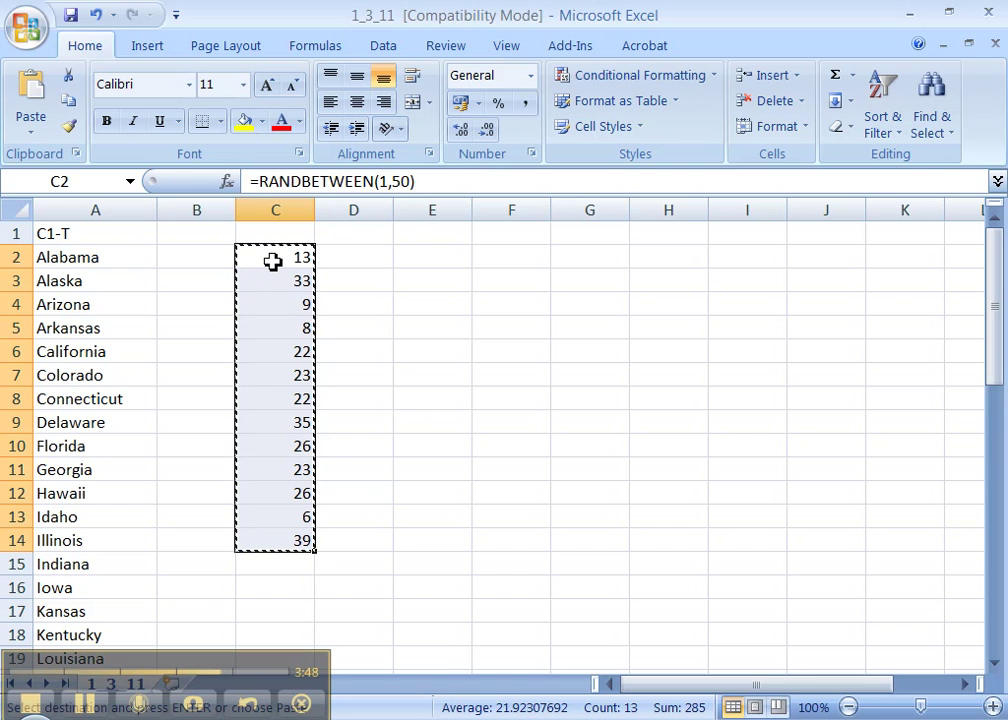
{"action": "right_click", "coordinate": [273, 262]}
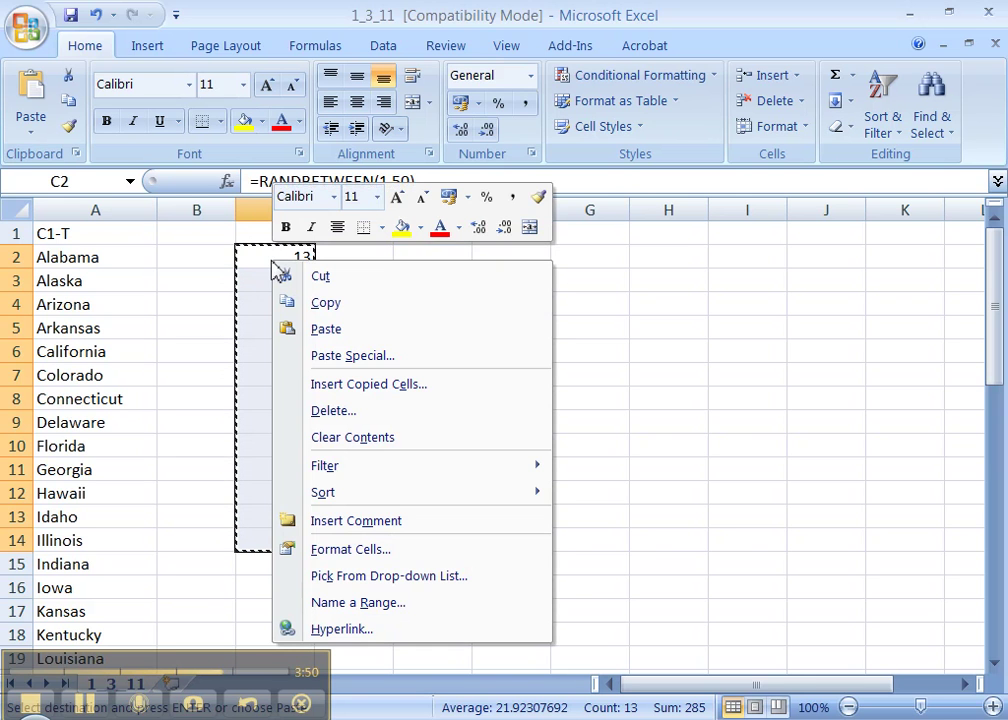
{"action": "left_click", "coordinate": [316, 360]}
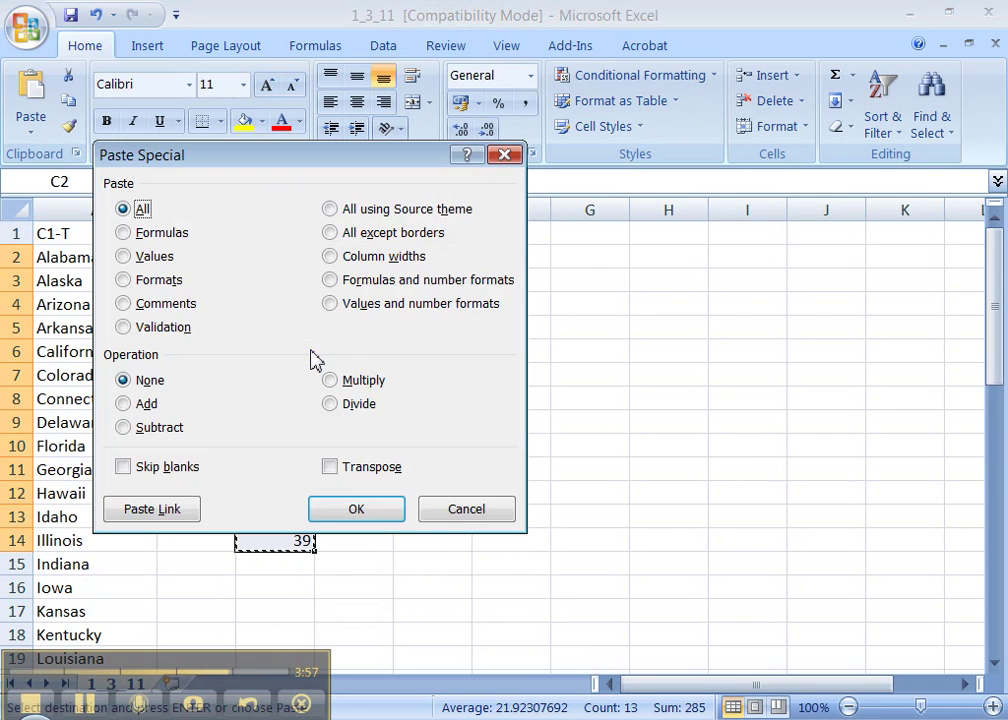
{"action": "left_click", "coordinate": [155, 257]}
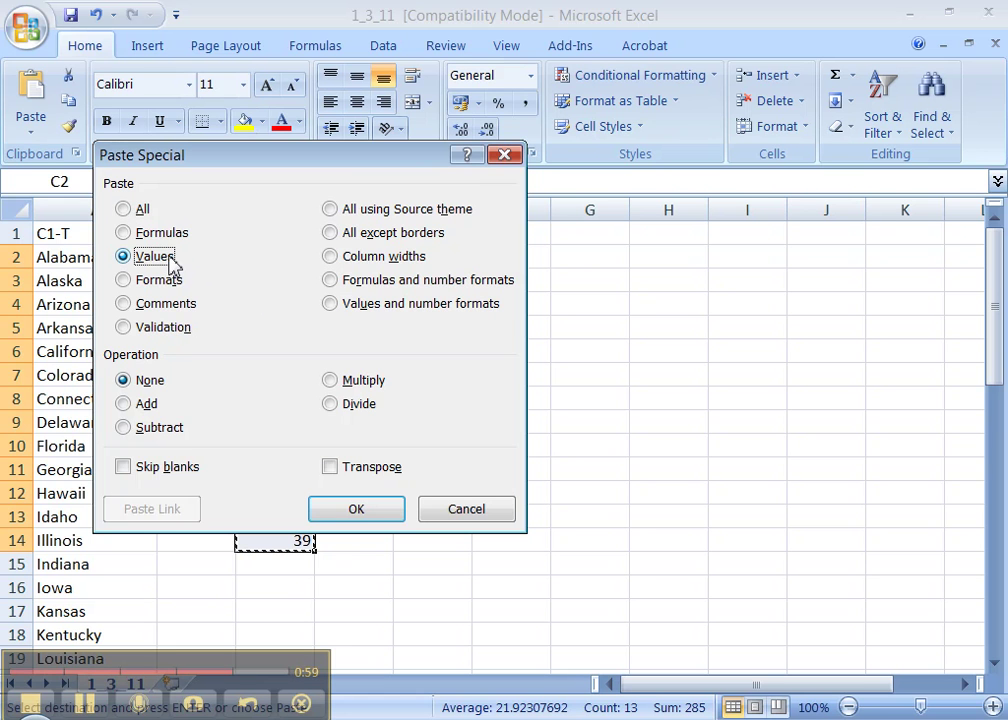
{"action": "key", "text": "Return"}
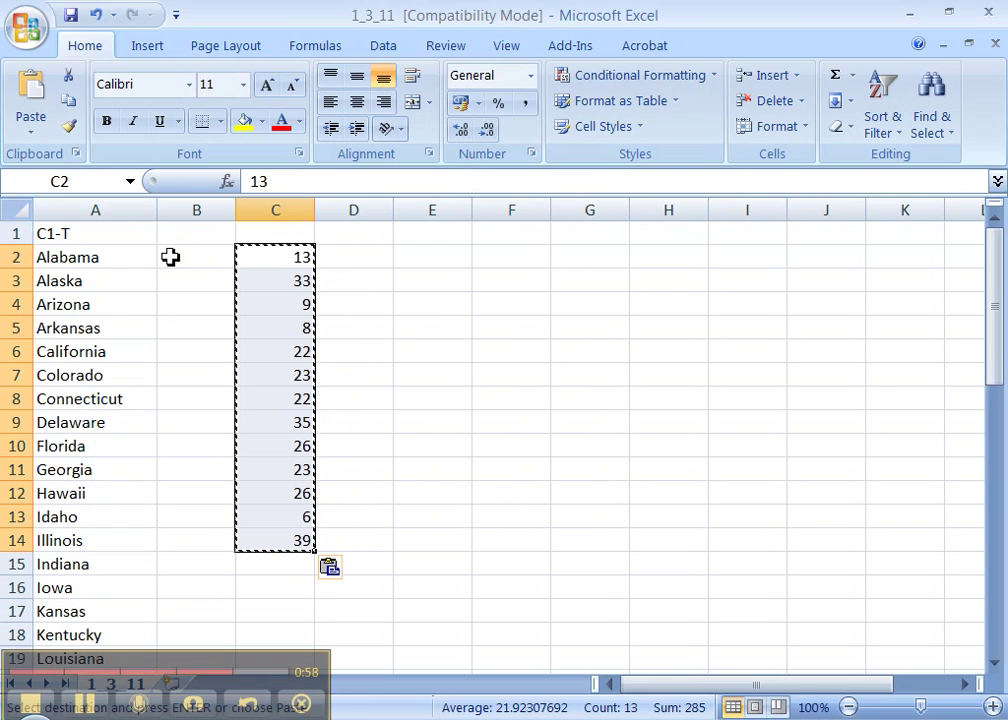
{"action": "left_click", "coordinate": [285, 261]}
Type Illinois in cell D2 as the first sampled state for random number 13
{"action": "left_click", "coordinate": [349, 256]}
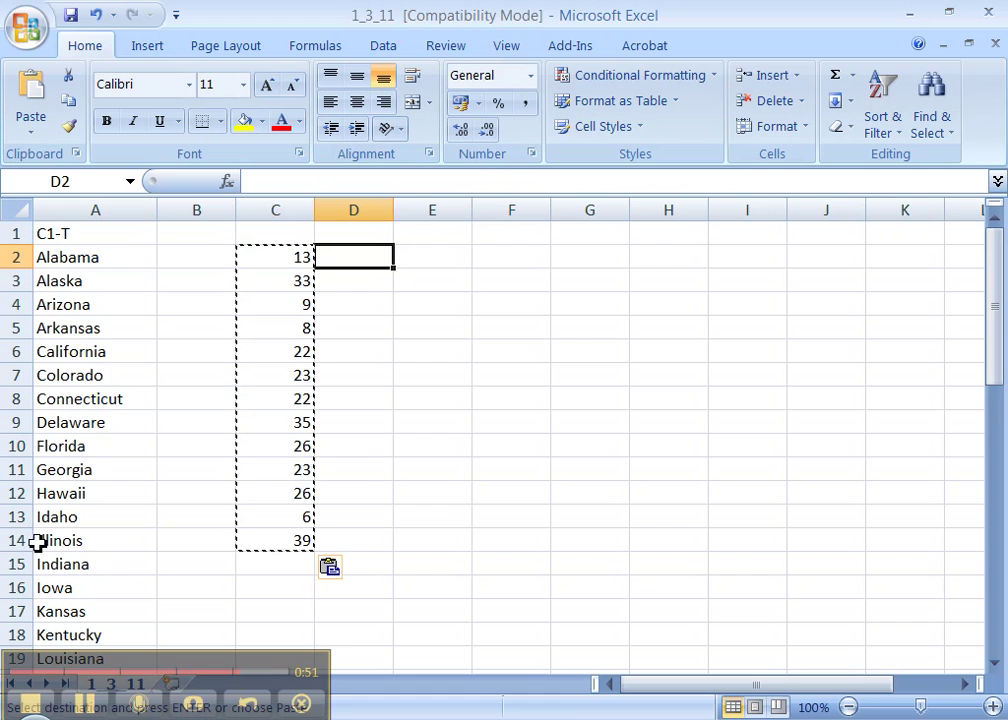
{"action": "type", "text": "Illi"}
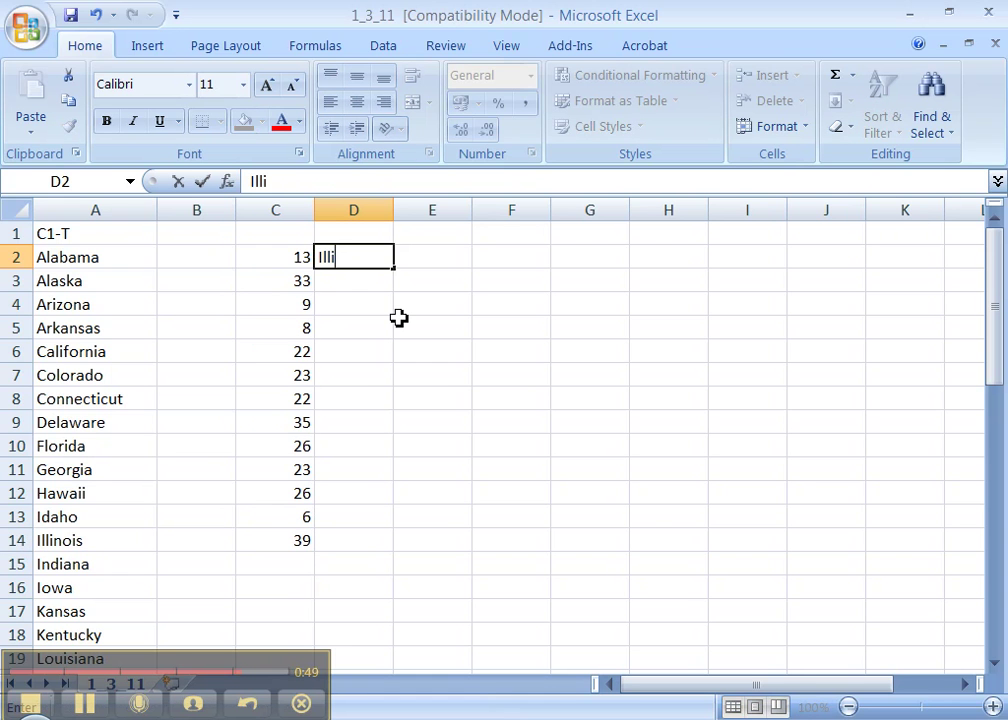
{"action": "type", "text": "nois"}
{"action": "key", "text": "Return"}
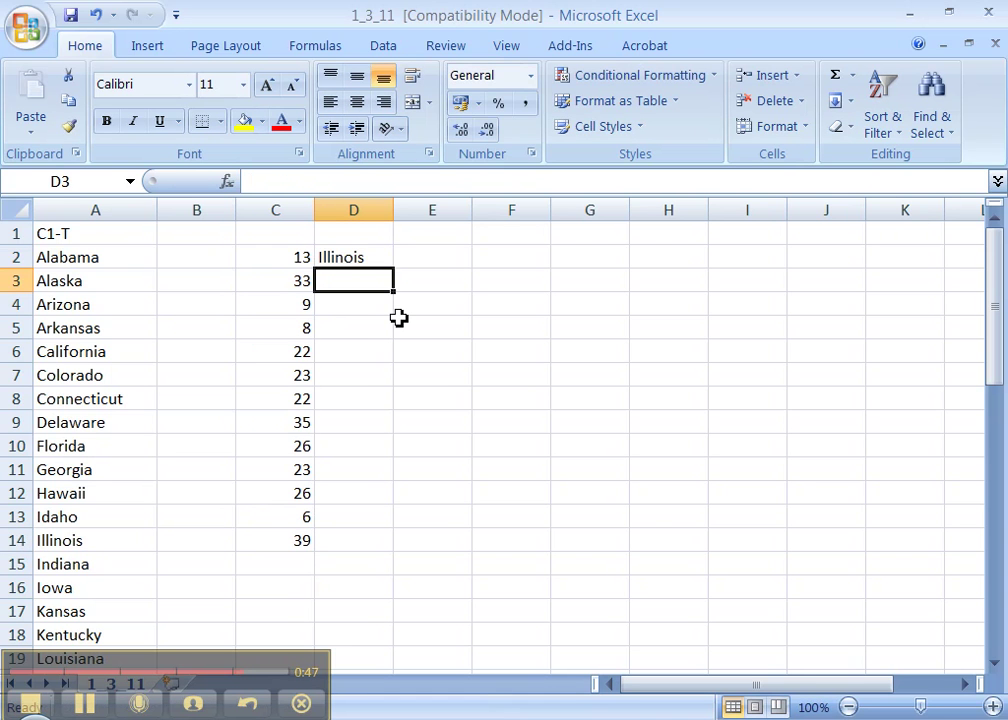